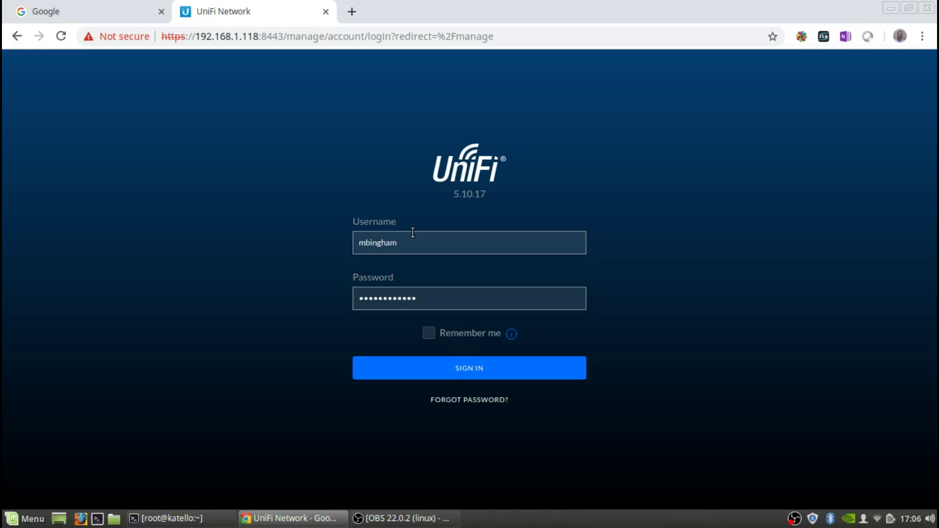
- Submit the username and password to sign in to the 5.10.17 controller
{"action": "key", "text": "Return"}
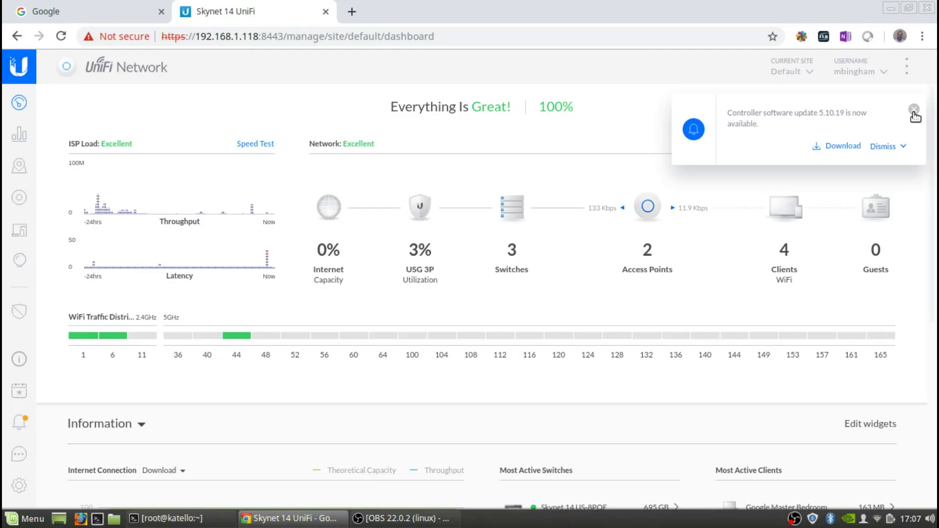
- Dismiss the 5.10.19 update notice and go to Settings > Auto Backup
{"action": "left_click", "coordinate": [913, 109]}
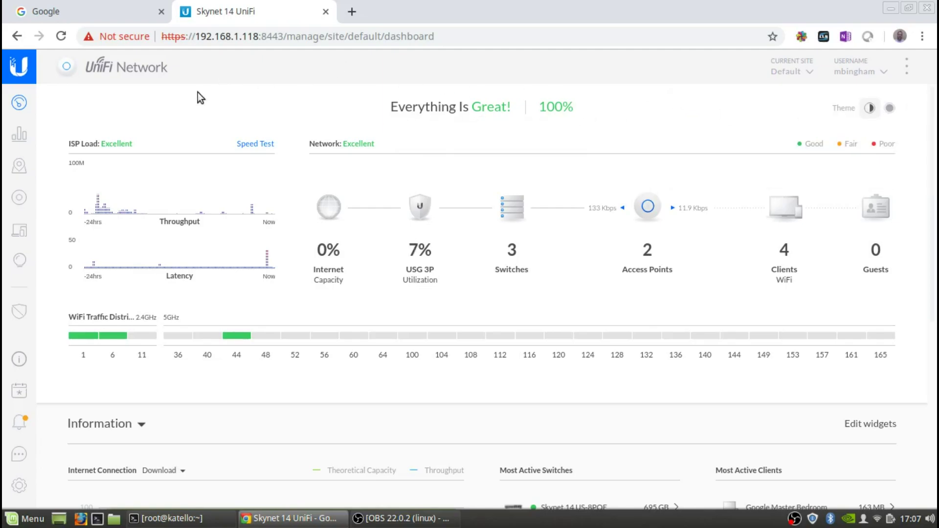
{"action": "left_click", "coordinate": [19, 485]}
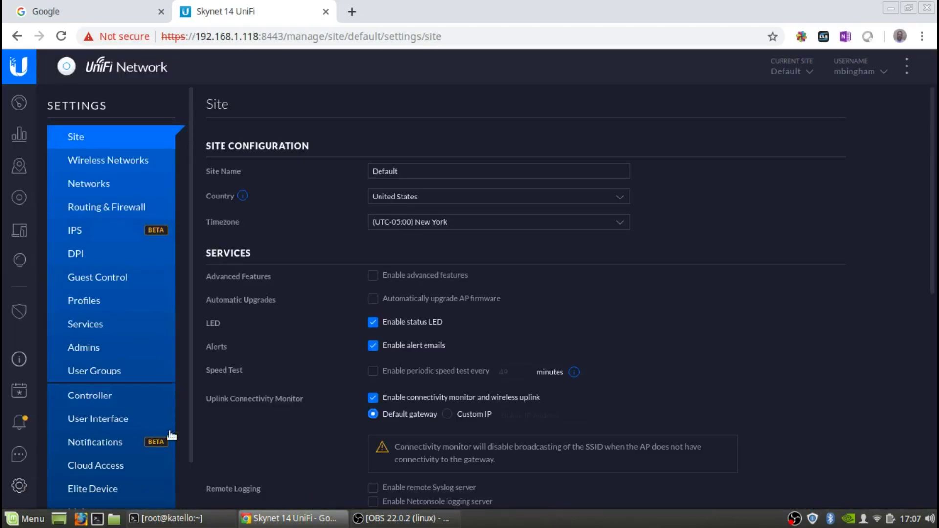
{"action": "scroll", "coordinate": [171, 444], "scroll_direction": "down", "scroll_amount": 1}
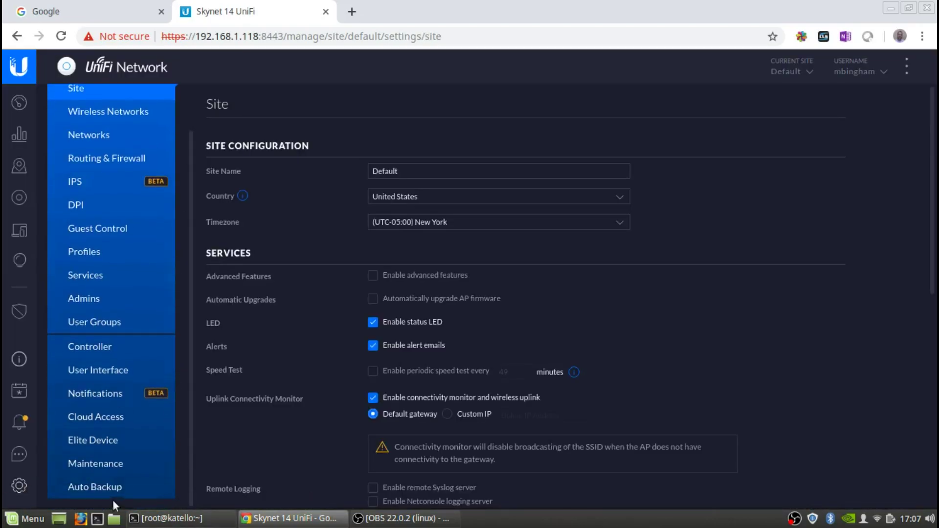
{"action": "left_click", "coordinate": [107, 489]}
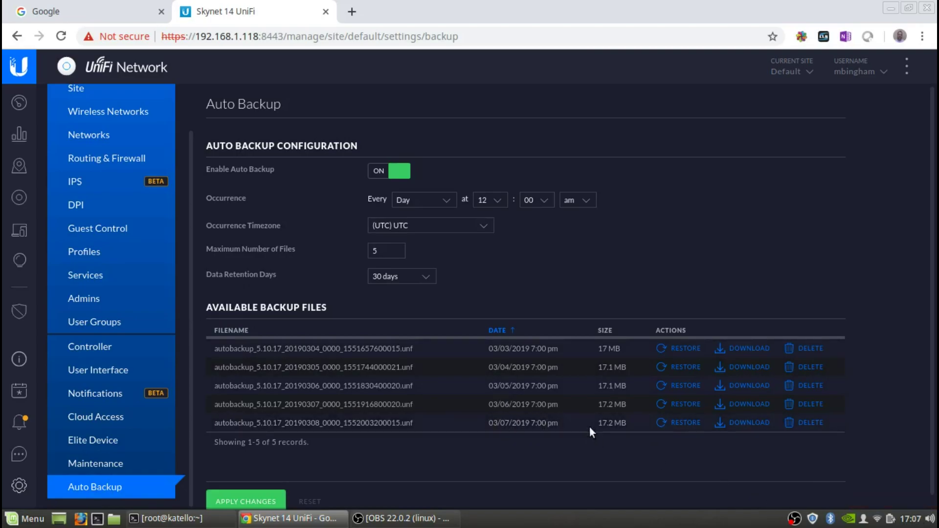
- Download the newest 17.2 MB autobackup file, then go to the Maintenance settings
{"action": "left_click", "coordinate": [738, 423]}
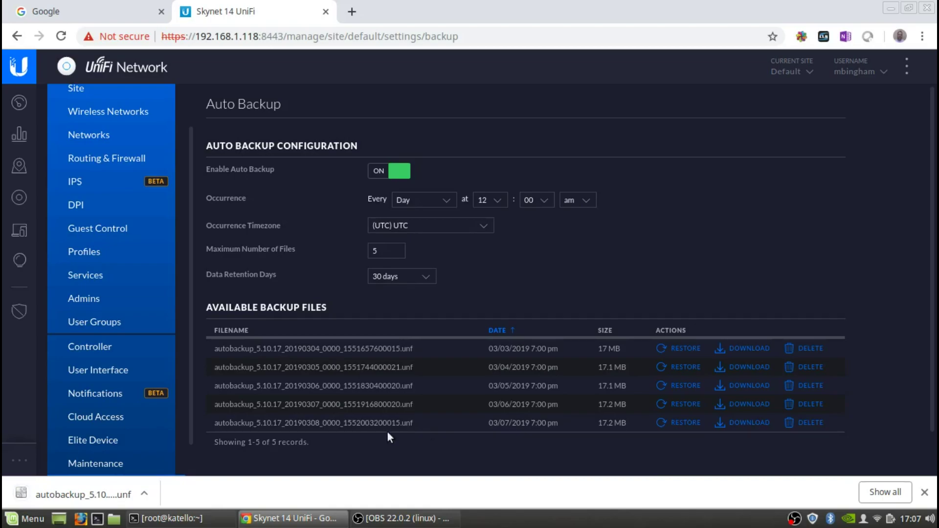
{"action": "left_click", "coordinate": [98, 460]}
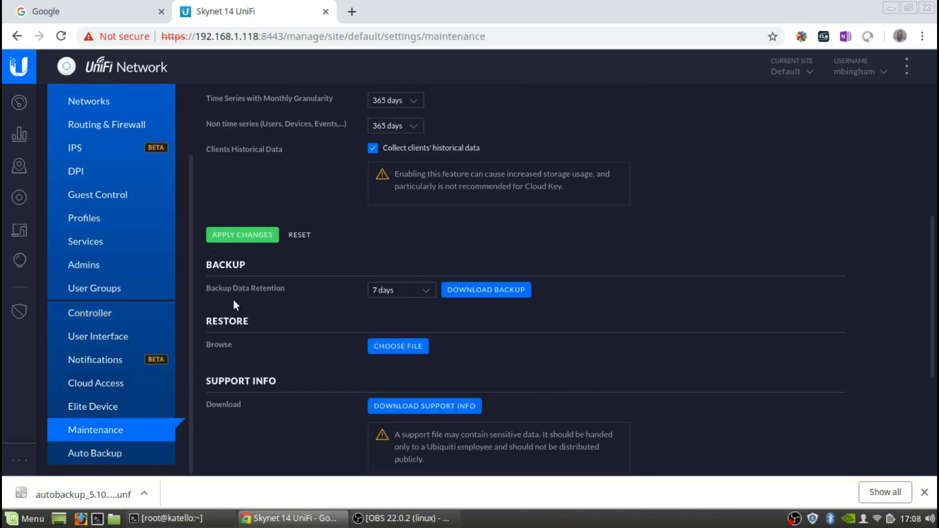
- Download a manual 5.10.17-20190308 .unf backup from the Maintenance Backup section
{"action": "left_click", "coordinate": [483, 293]}
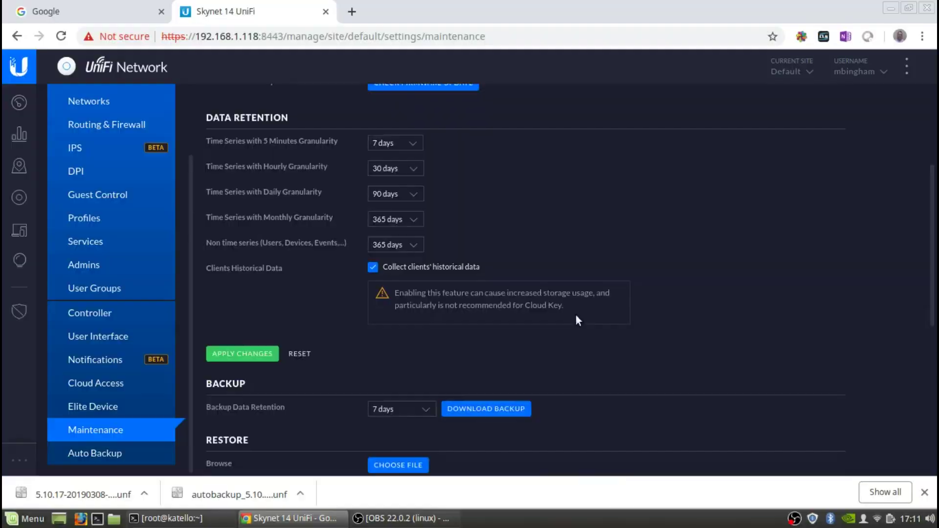
{"action": "scroll", "coordinate": [576, 316], "scroll_direction": "down", "scroll_amount": 4}
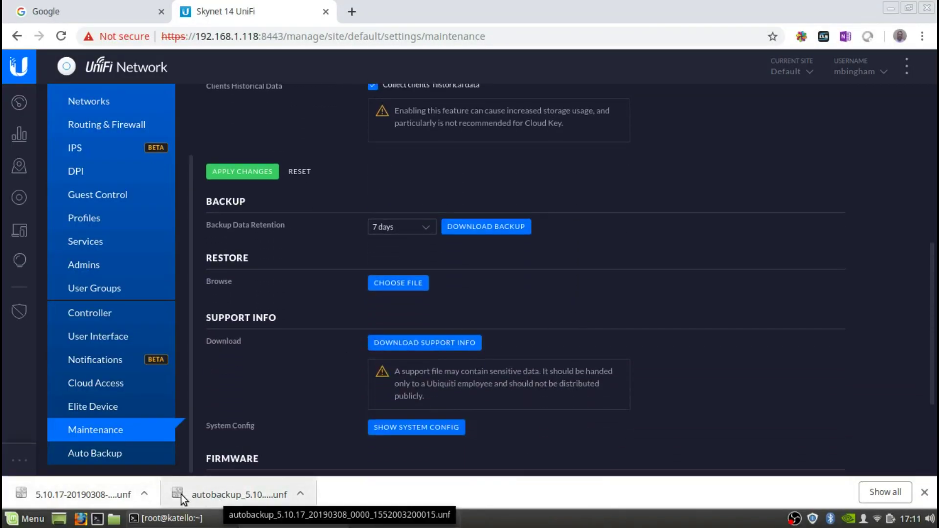
{"action": "left_click", "coordinate": [302, 494]}
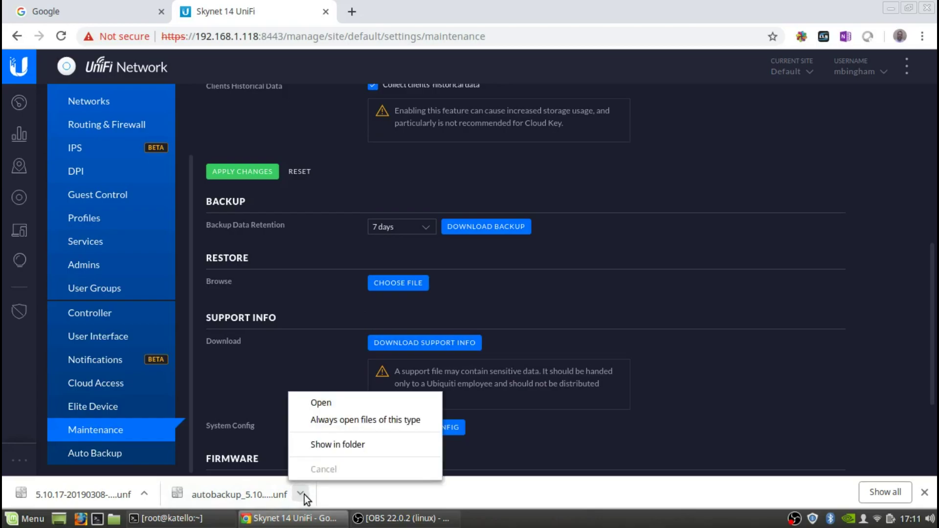
{"action": "left_click", "coordinate": [335, 444]}
{"action": "scroll", "coordinate": [401, 288], "scroll_direction": "up", "scroll_amount": 5}
{"action": "scroll", "coordinate": [401, 284], "scroll_direction": "down", "scroll_amount": 10}
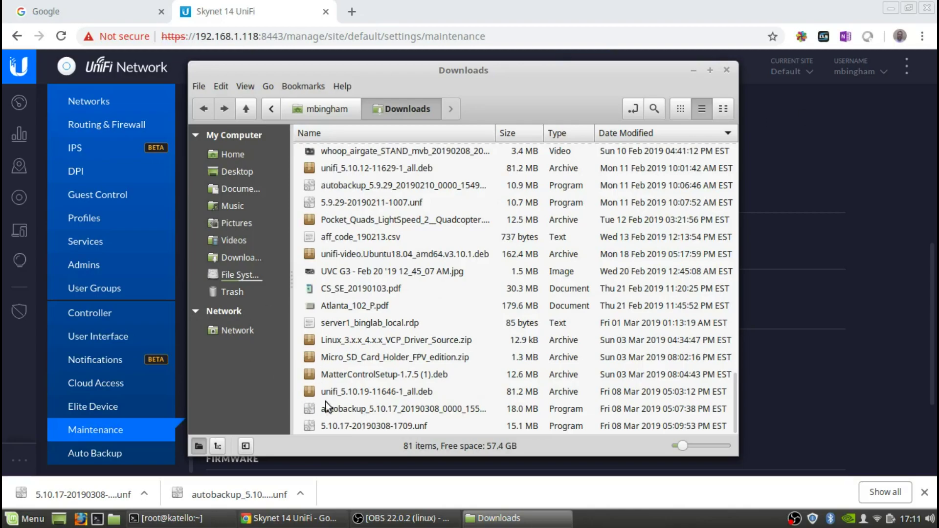
{"action": "left_click", "coordinate": [726, 71]}
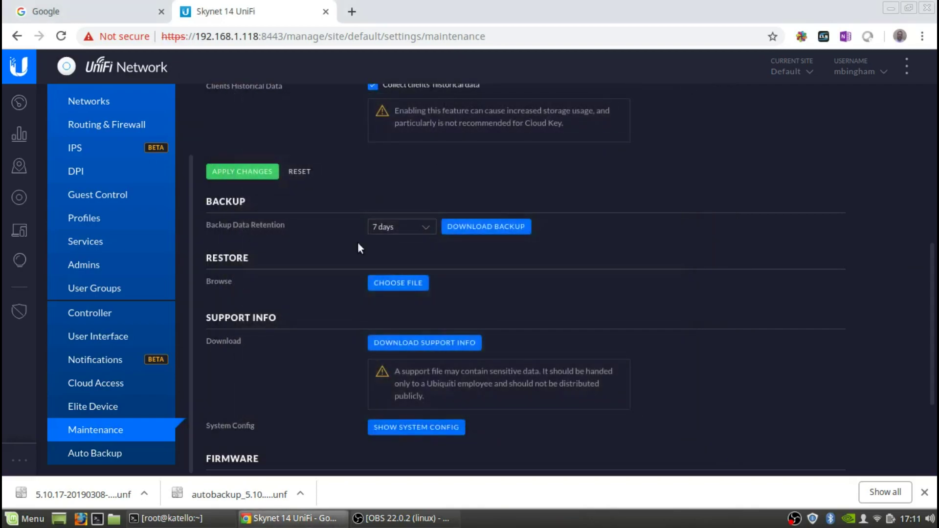
{"action": "scroll", "coordinate": [139, 321], "scroll_direction": "up", "scroll_amount": 3}
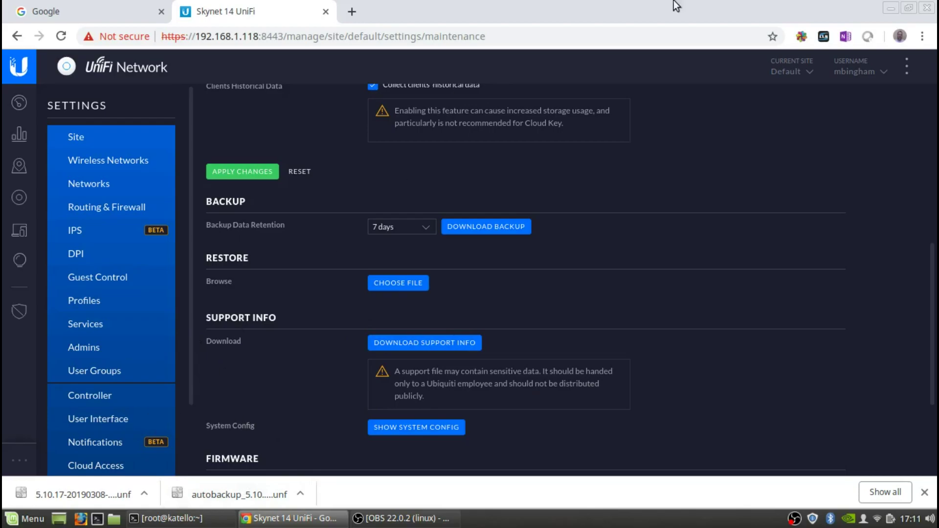
{"action": "left_click", "coordinate": [891, 7]}
- List the Downloads folder and the unifi package files in it
{"action": "type", "text": "ls"}
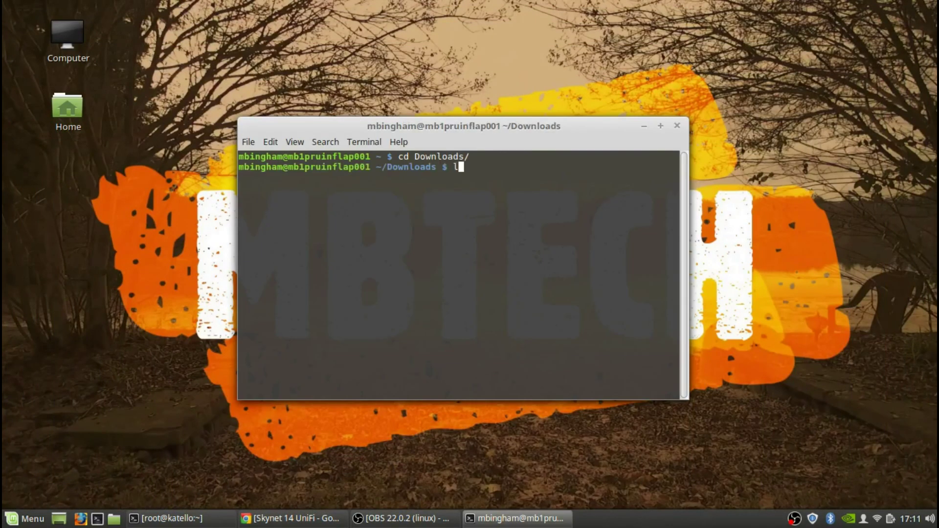
{"action": "key", "text": "Return"}
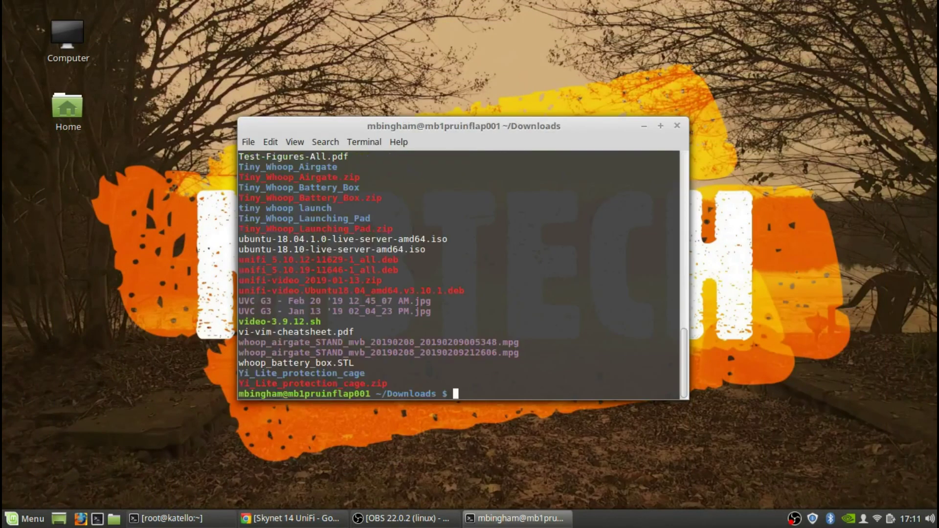
{"action": "type", "text": "ls unifi*"}
{"action": "key", "text": "Return"}
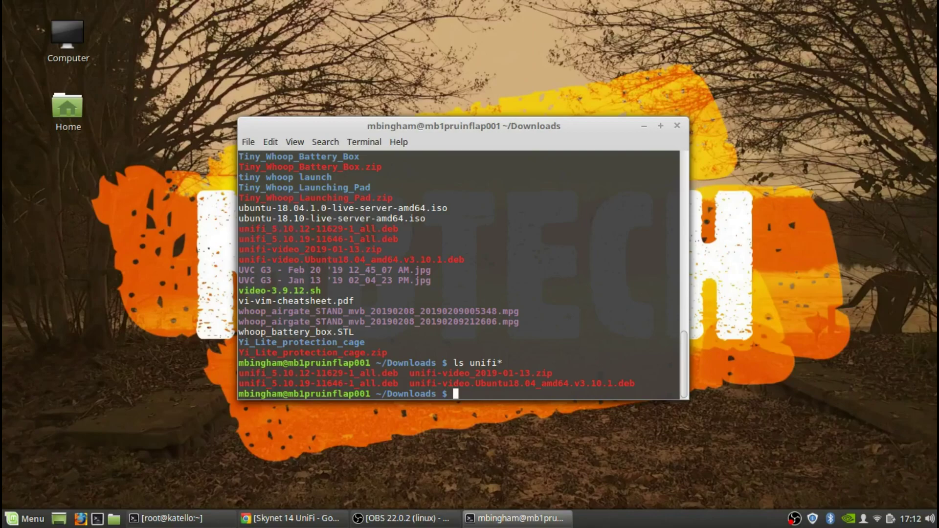
{"action": "type", "text": "scp unifi_5"}
{"action": "key", "text": "Tab"}
{"action": "type", "text": "9"}
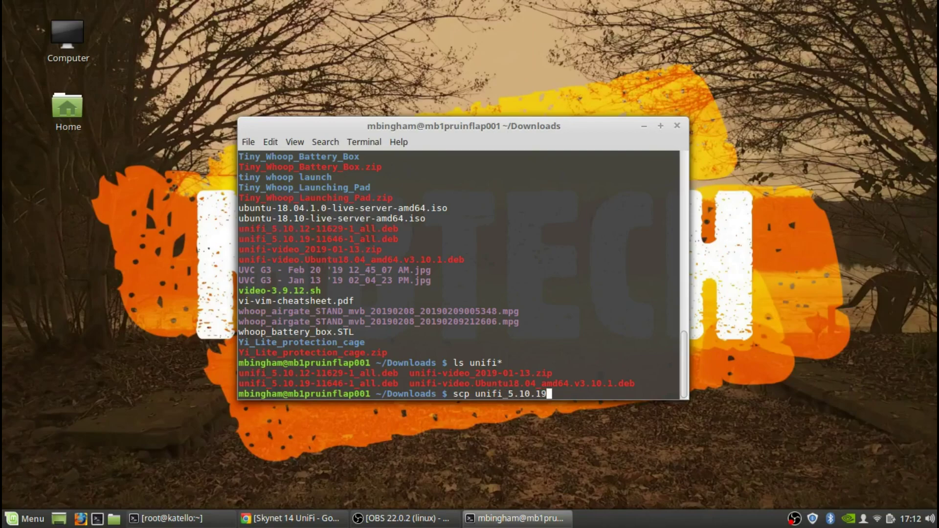
{"action": "key", "text": "Tab"}
{"action": "type", "text": "pi@"}
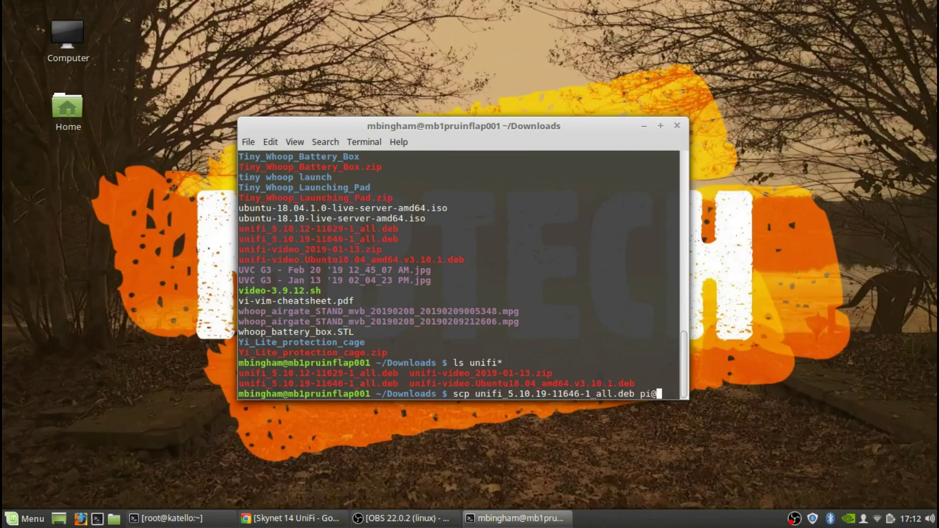
{"action": "type", "text": "192.168.1.18"}
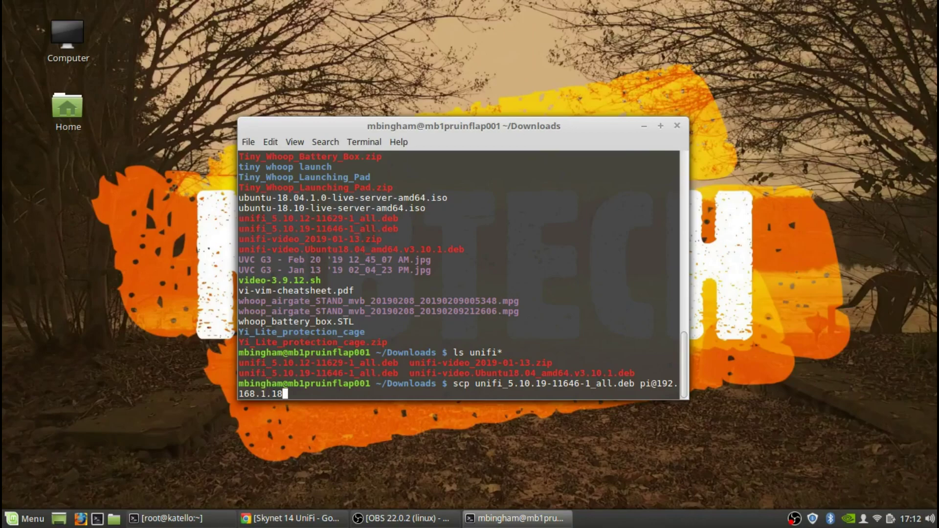
{"action": "type", "text": ":/tmp"}
{"action": "key", "text": "Return"}
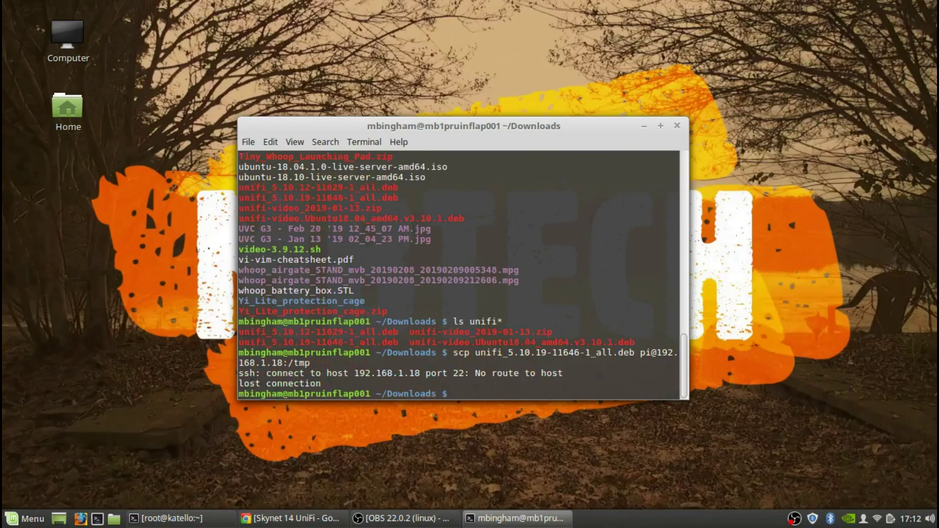
- Rerun the copy to 192.168.1.118:/tmp, accepting the host key and entering the password
{"action": "key", "text": "Up"}
{"action": "key", "text": "Left"}
{"action": "key", "text": "Left"}
{"action": "key", "text": "Left"}
{"action": "key", "text": "Left"}
{"action": "key", "text": "Left"}
{"action": "key", "text": "Left"}
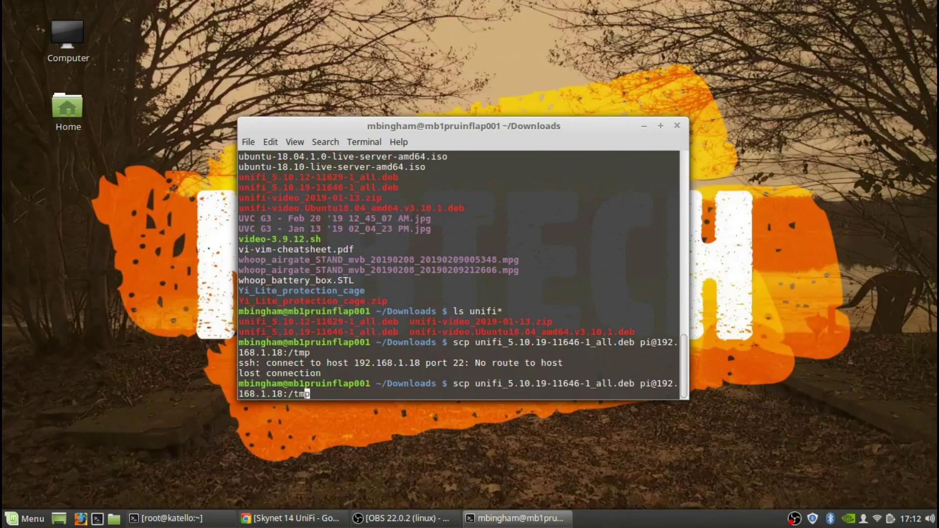
{"action": "type", "text": "1"}
{"action": "key", "text": "Return"}
{"action": "type", "text": "yes"}
{"action": "key", "text": "Return"}
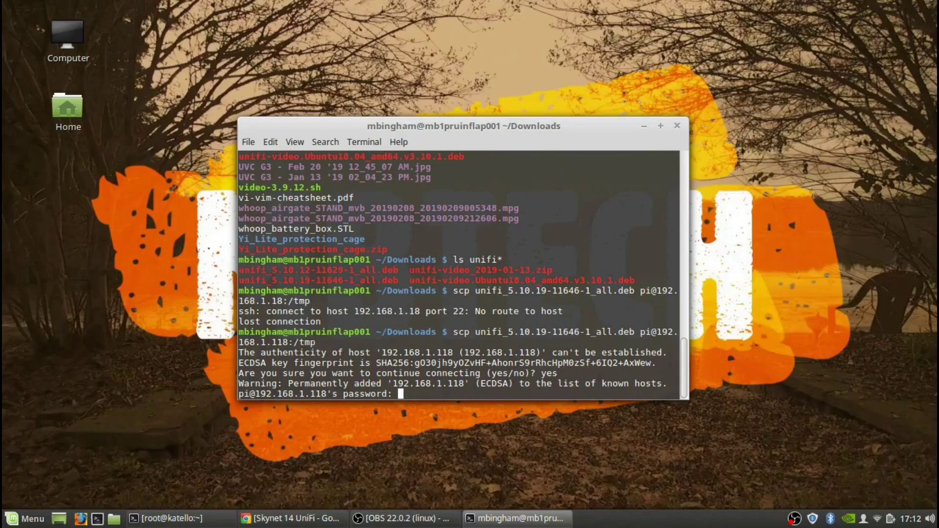
{"action": "key", "text": "Return"}
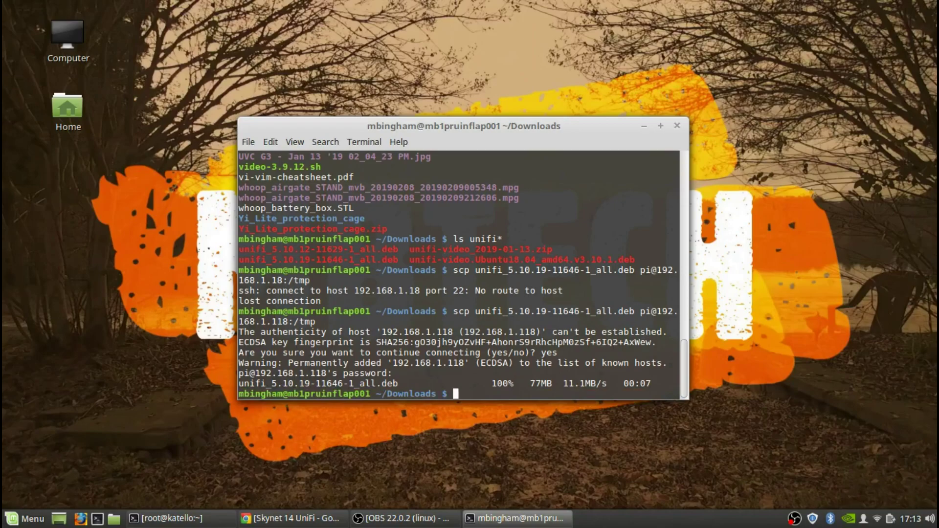
{"action": "key", "text": "ctrl+l"}
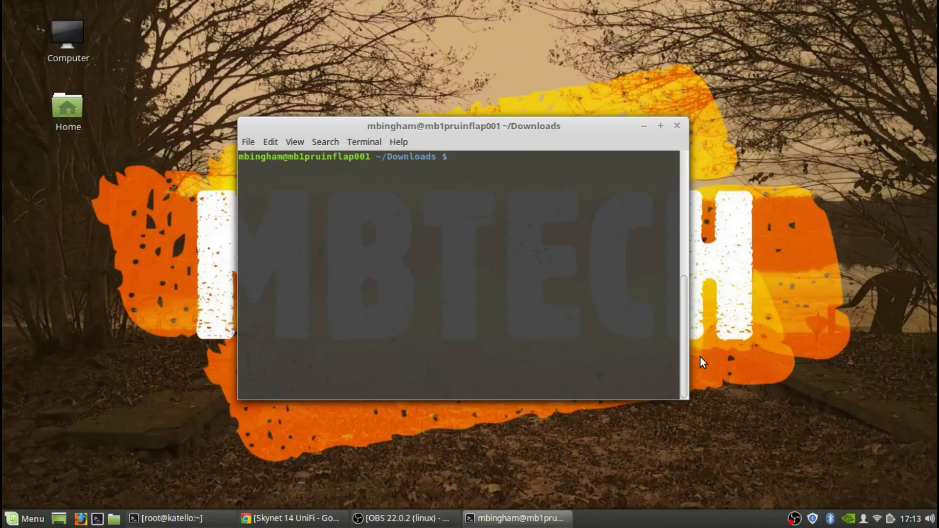
{"action": "type", "text": "ssh pi@192.168.1.118"}
{"action": "key", "text": "Return"}
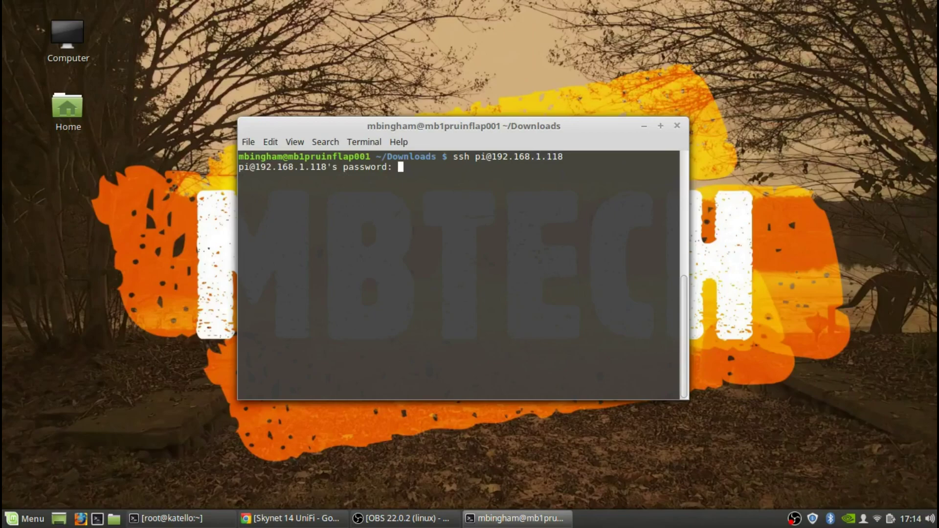
{"action": "key", "text": "Return"}
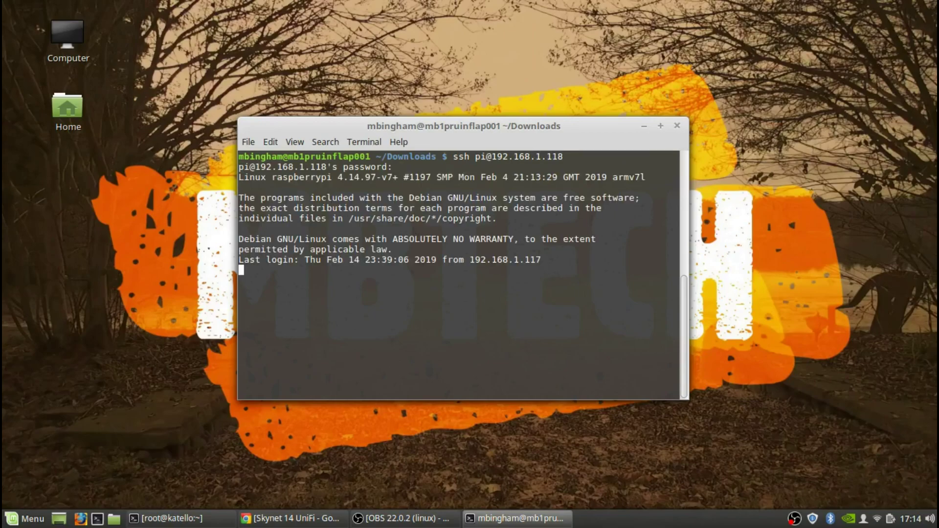
- Clear the screen, change to /tmp and list it to confirm the 5.10.19 .deb
{"action": "type", "text": "clear"}
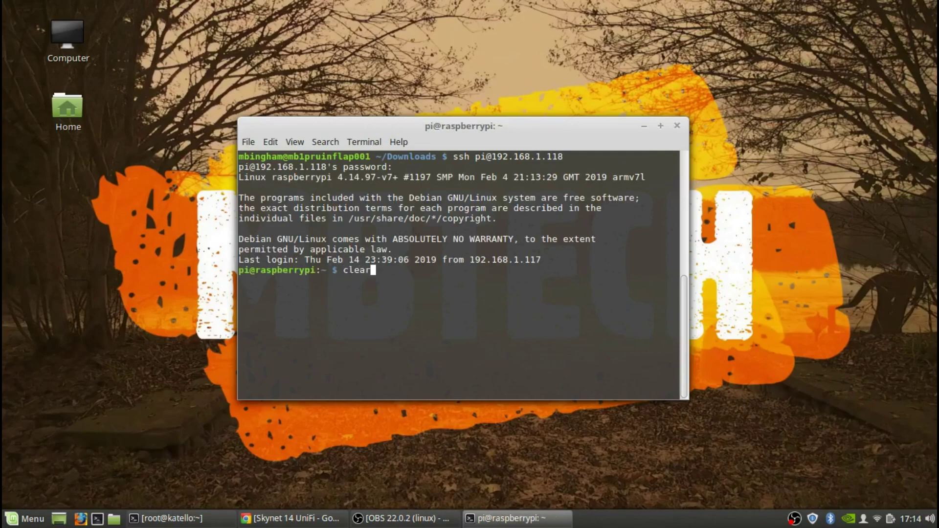
{"action": "key", "text": "Return"}
{"action": "type", "text": "cd /tmp"}
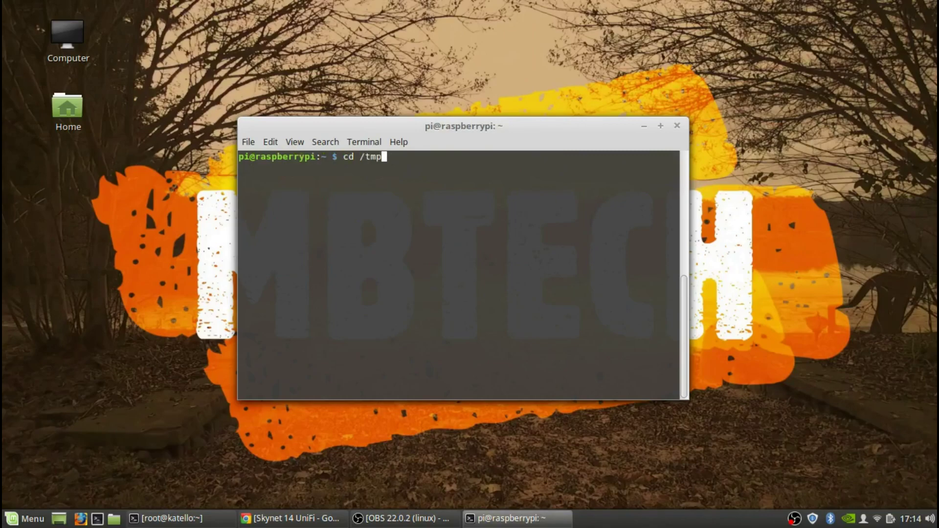
{"action": "key", "text": "Return"}
{"action": "type", "text": "ls"}
{"action": "key", "text": "Return"}
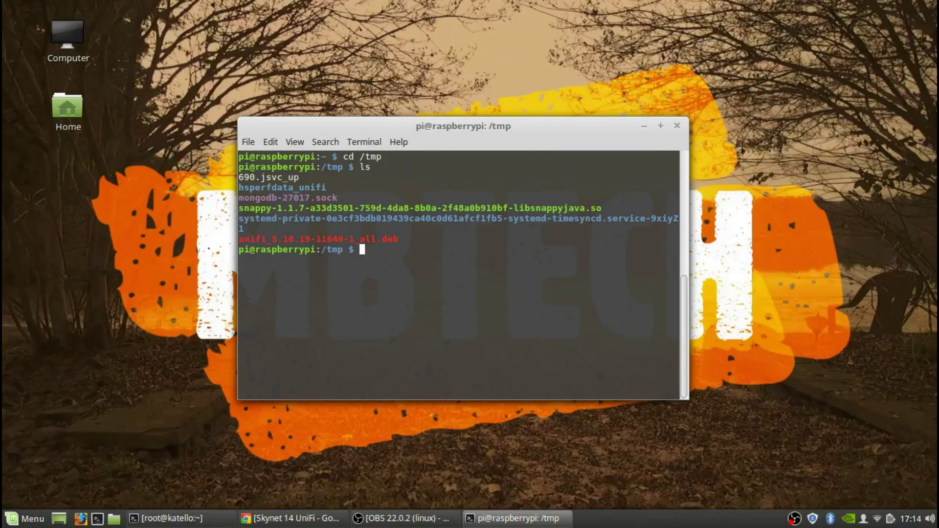
- Clear the screen and run df -h, showing 11G free on root
{"action": "type", "text": "clear"}
{"action": "key", "text": "Return"}
{"action": "type", "text": "df -h"}
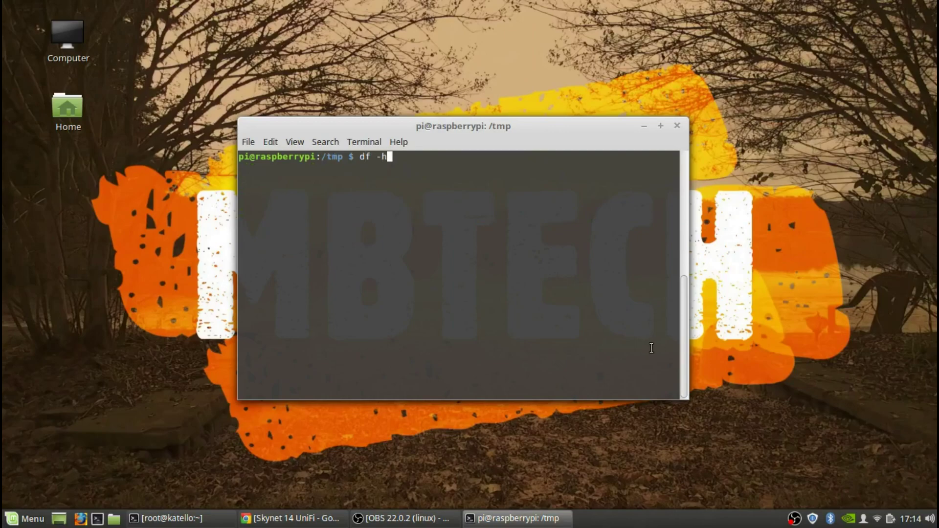
{"action": "key", "text": "Return"}
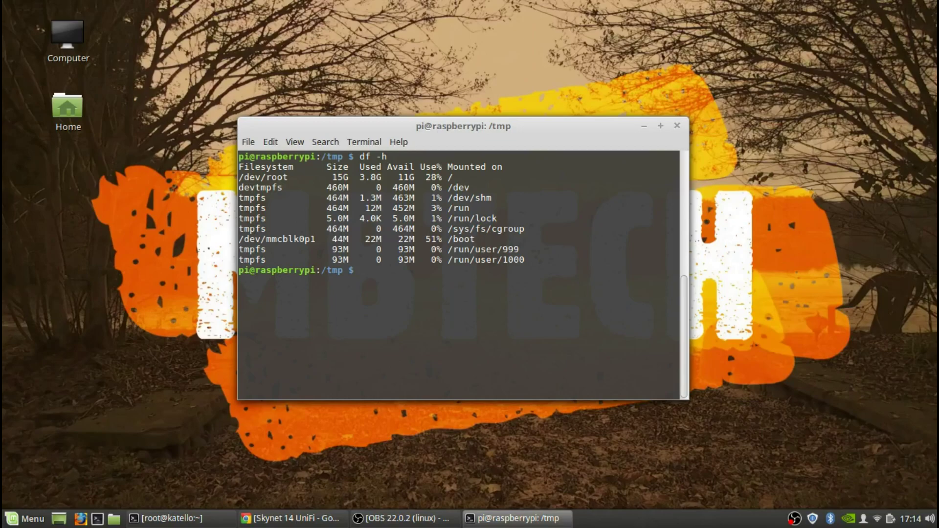
- Run sudo dpkg -i unifi_5.10.19-11646-1_all.deb on the Pi
{"action": "type", "text": "dp"}
{"action": "key", "text": "Tab"}
{"action": "key", "text": "Tab"}
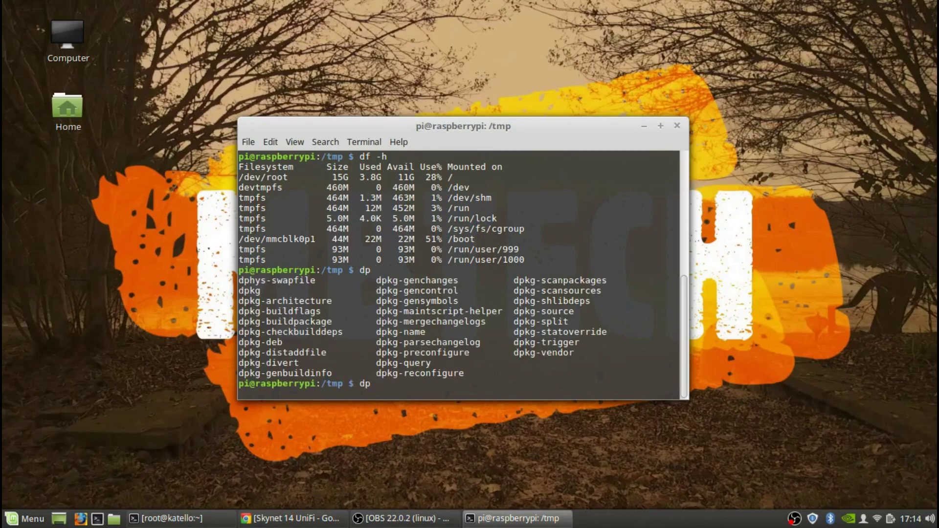
{"action": "type", "text": "kg -i un"}
{"action": "key", "text": "Tab"}
{"action": "key", "text": "Left"}
{"action": "key", "text": "Left"}
{"action": "key", "text": "Left"}
{"action": "key", "text": "Left"}
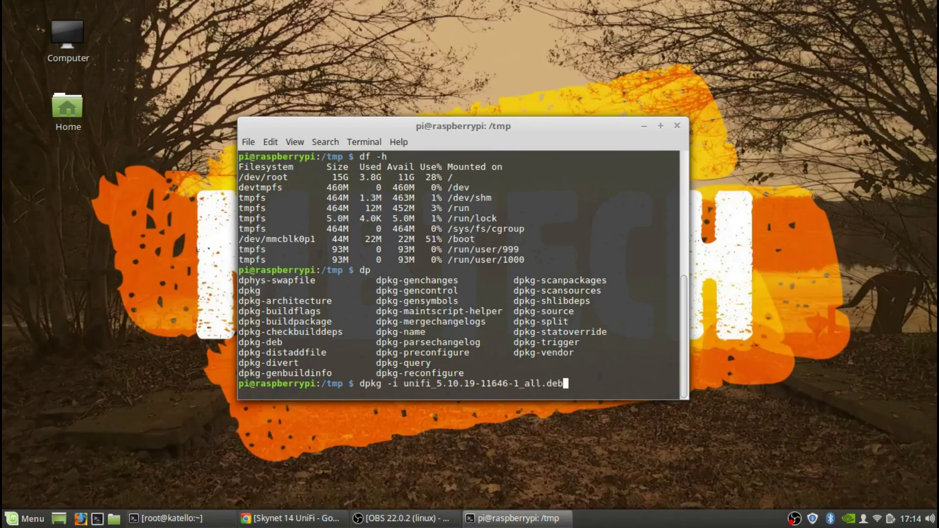
{"action": "key", "text": "Left"}
{"action": "key", "text": "Left"}
{"action": "key", "text": "Left"}
{"action": "key", "text": "Left"}
{"action": "key", "text": "Left"}
{"action": "key", "text": "Left"}
{"action": "key", "text": "Left"}
{"action": "key", "text": "Left"}
{"action": "key", "text": "Left"}
{"action": "key", "text": "Left"}
{"action": "key", "text": "Left"}
{"action": "key", "text": "Left"}
{"action": "key", "text": "Left"}
{"action": "key", "text": "Left"}
{"action": "key", "text": "Left"}
{"action": "key", "text": "Left"}
{"action": "key", "text": "Left"}
{"action": "key", "text": "Left"}
{"action": "key", "text": "Left"}
{"action": "key", "text": "Left"}
{"action": "type", "text": "sudo"}
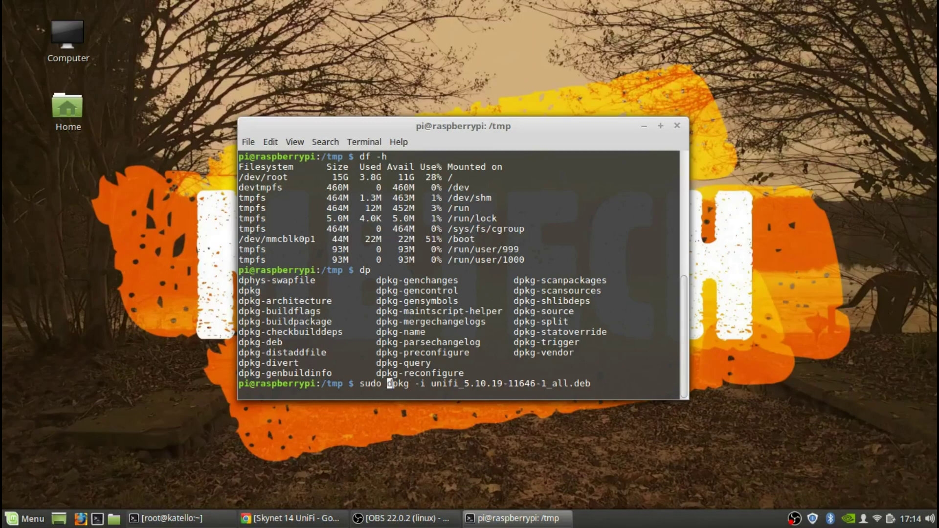
{"action": "key", "text": "Return"}
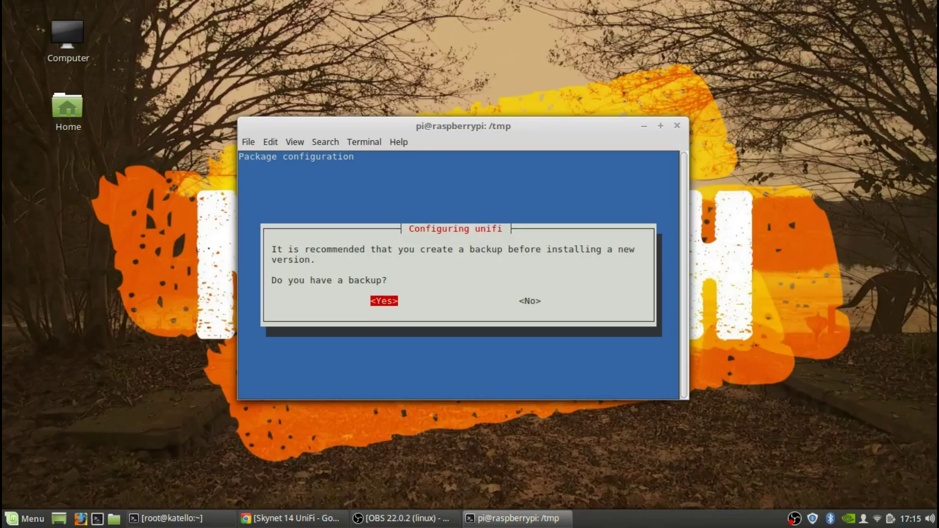
- Confirm a backup exists and let unifi 5.10.19-11646-1 finish installing over 5.10.17
{"action": "key", "text": "Return"}
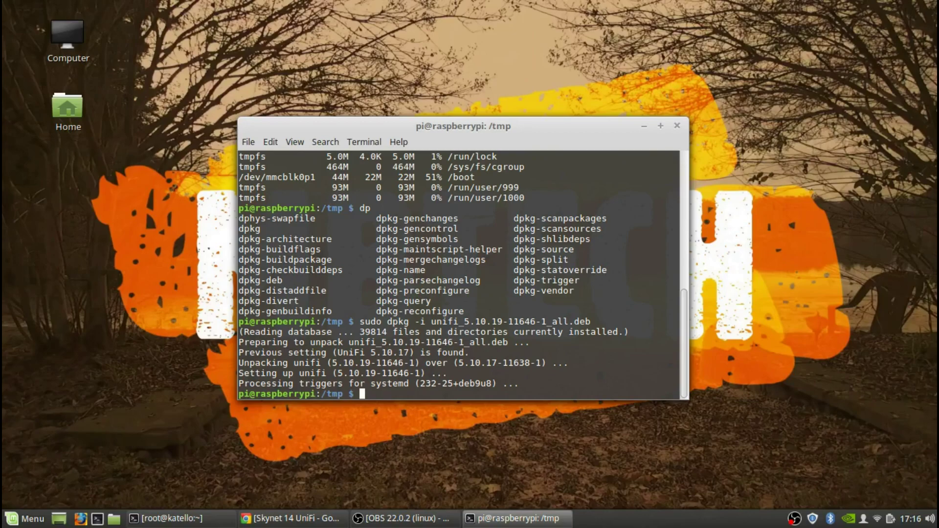
{"action": "left_click", "coordinate": [384, 128]}
- Move the terminal aside and reload the UniFi controller page in Chrome
{"action": "left_click_drag", "start_coordinate": [383, 127], "coordinate": [394, 107]}
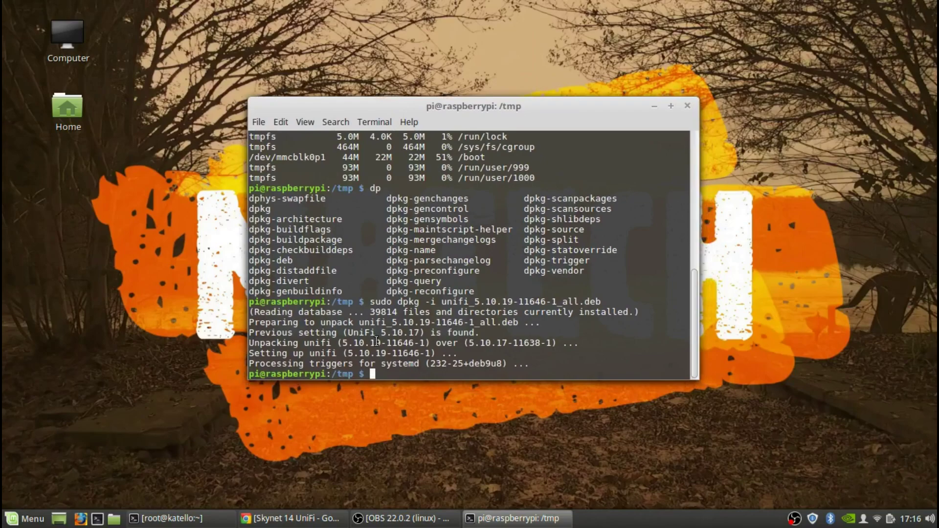
{"action": "left_click", "coordinate": [271, 525]}
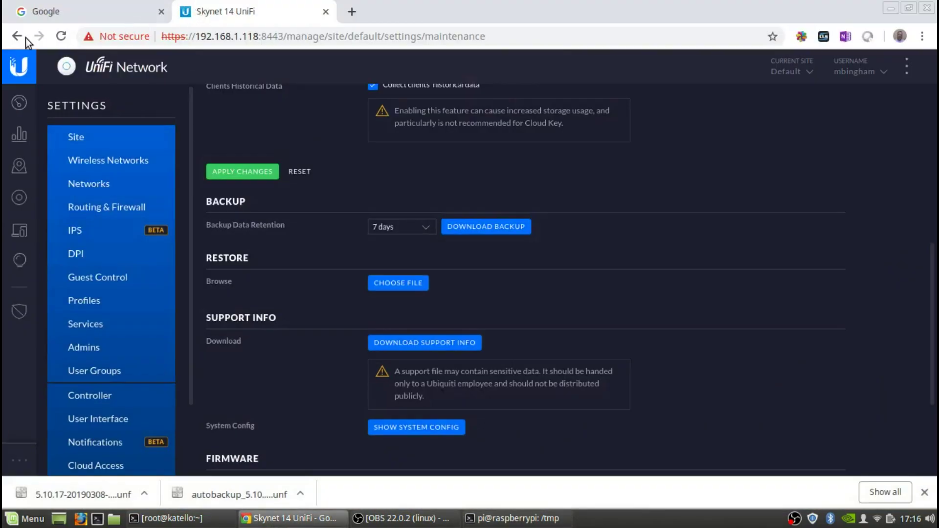
{"action": "left_click", "coordinate": [61, 36]}
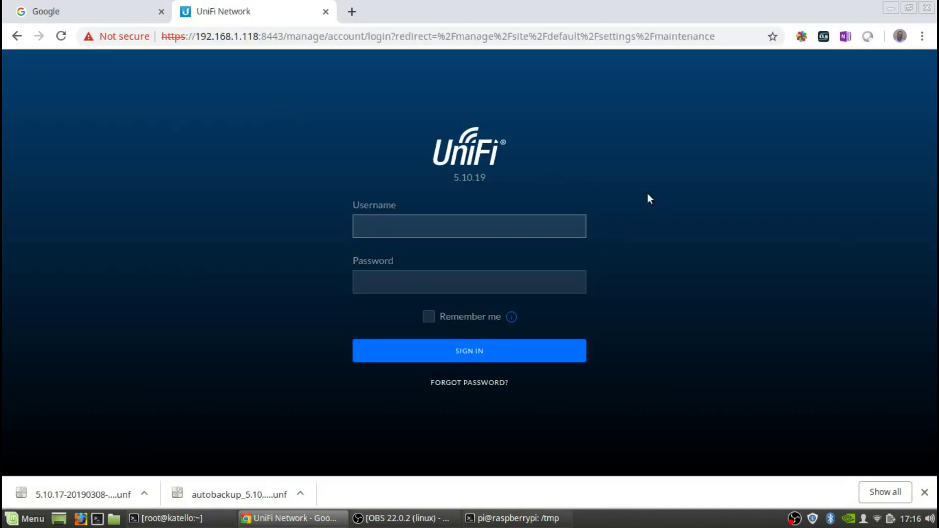
- Sign back in with the username and password to reach the 5.10.19 welcome screen
{"action": "left_click", "coordinate": [351, 222]}
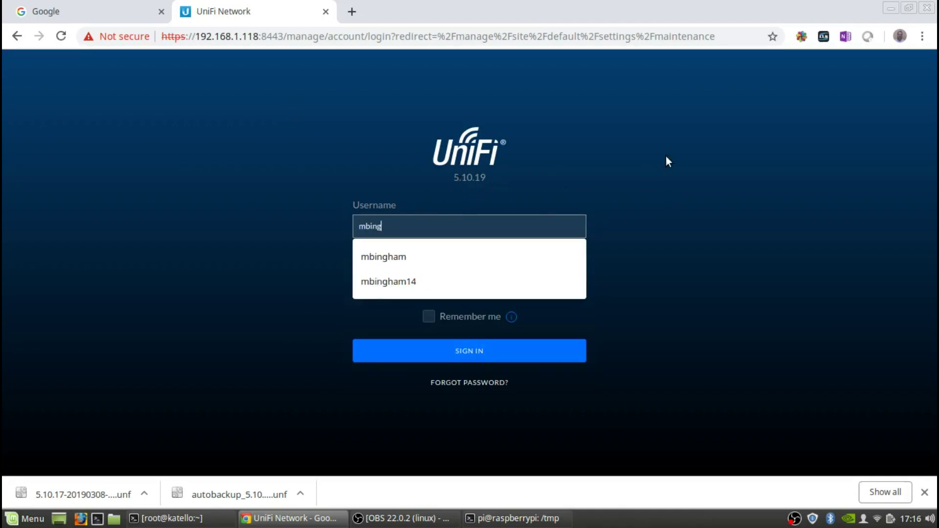
{"action": "key", "text": "Tab"}
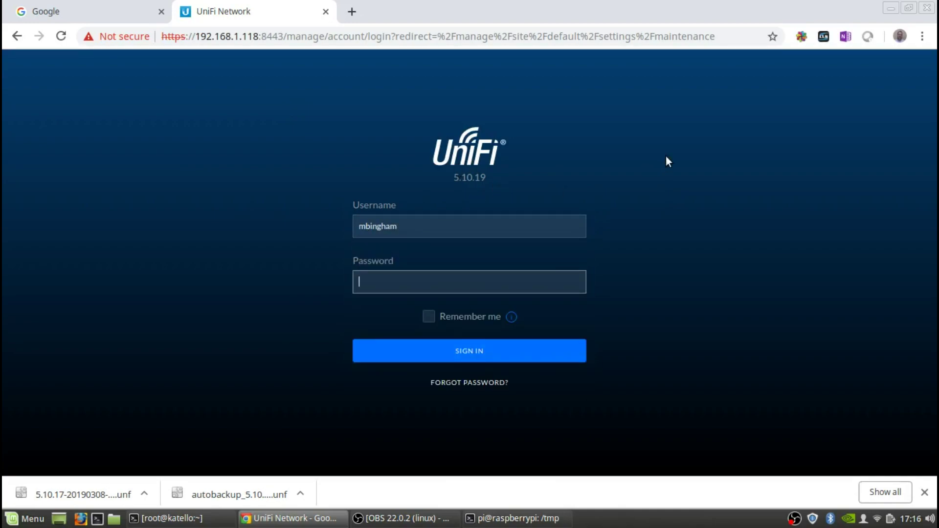
{"action": "type", "text": "•••••"}
{"action": "key", "text": "BackSpace"}
{"action": "key", "text": "BackSpace"}
{"action": "key", "text": "BackSpace"}
{"action": "key", "text": "BackSpace"}
{"action": "key", "text": "BackSpace"}
{"action": "type", "text": "•••••••••••••"}
{"action": "key", "text": "Return"}
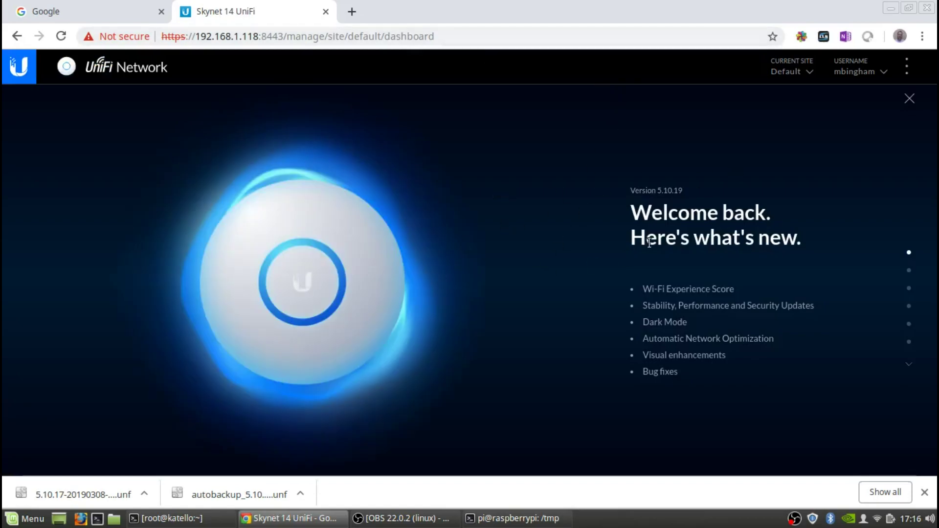
{"action": "scroll", "coordinate": [702, 296], "scroll_direction": "down", "scroll_amount": 1}
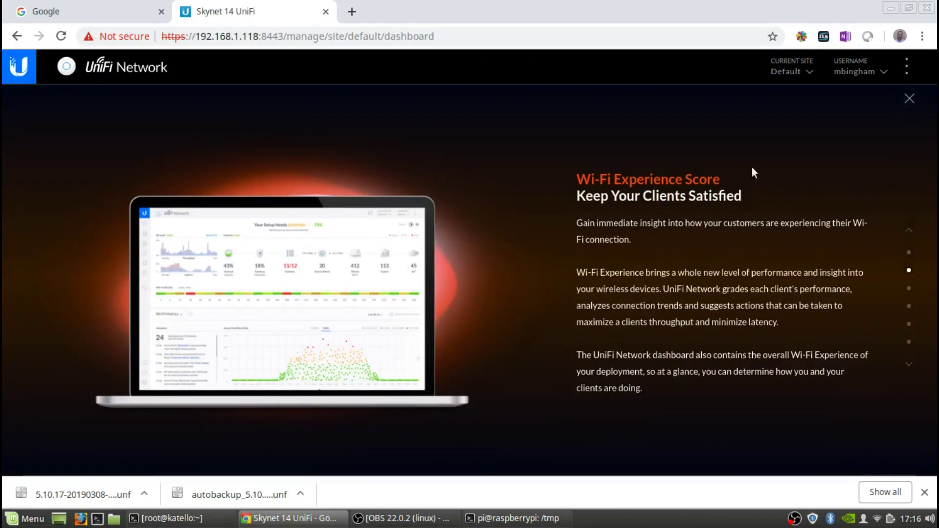
{"action": "scroll", "coordinate": [887, 244], "scroll_direction": "up", "scroll_amount": 1}
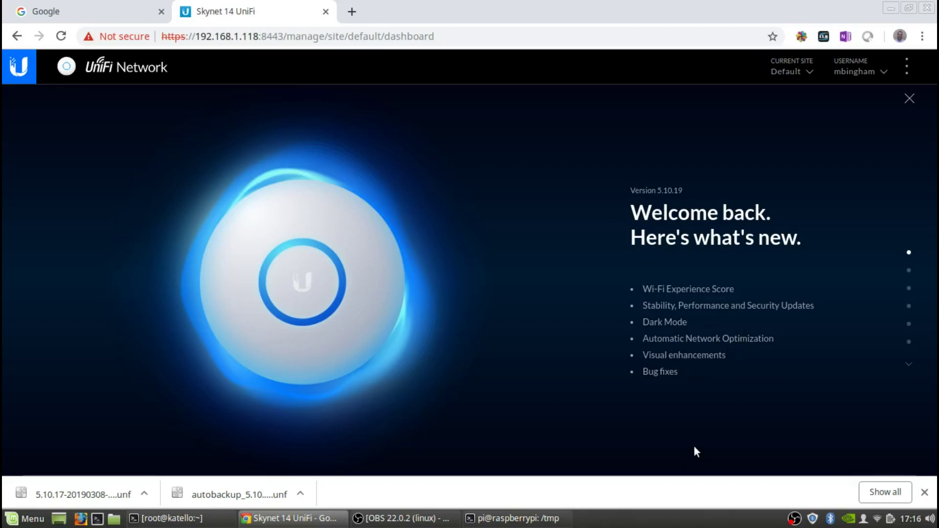
{"action": "scroll", "coordinate": [709, 423], "scroll_direction": "down", "scroll_amount": 1}
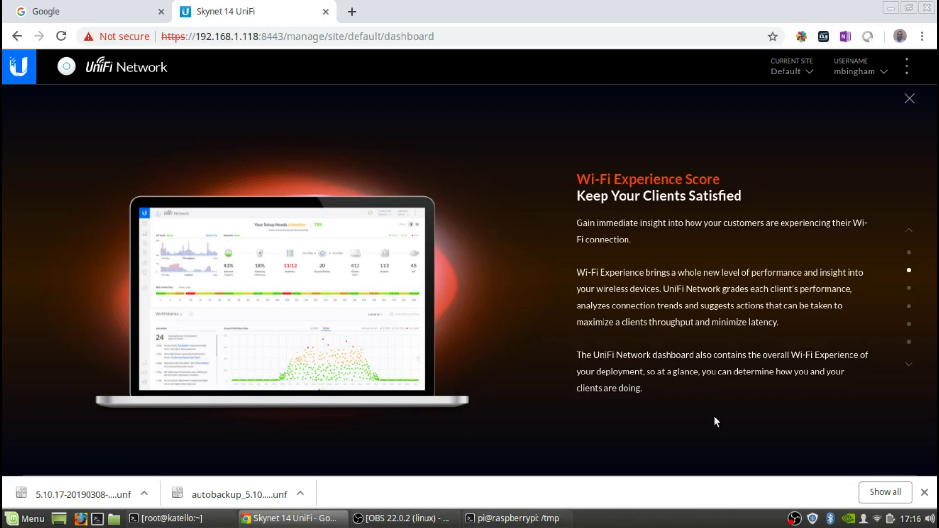
{"action": "scroll", "coordinate": [714, 417], "scroll_direction": "down", "scroll_amount": 1}
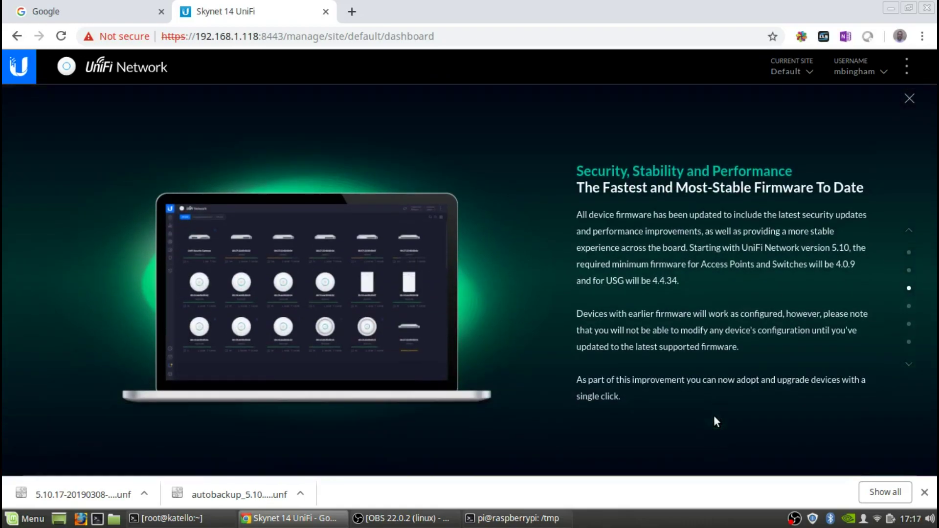
{"action": "scroll", "coordinate": [715, 421], "scroll_direction": "down", "scroll_amount": 1}
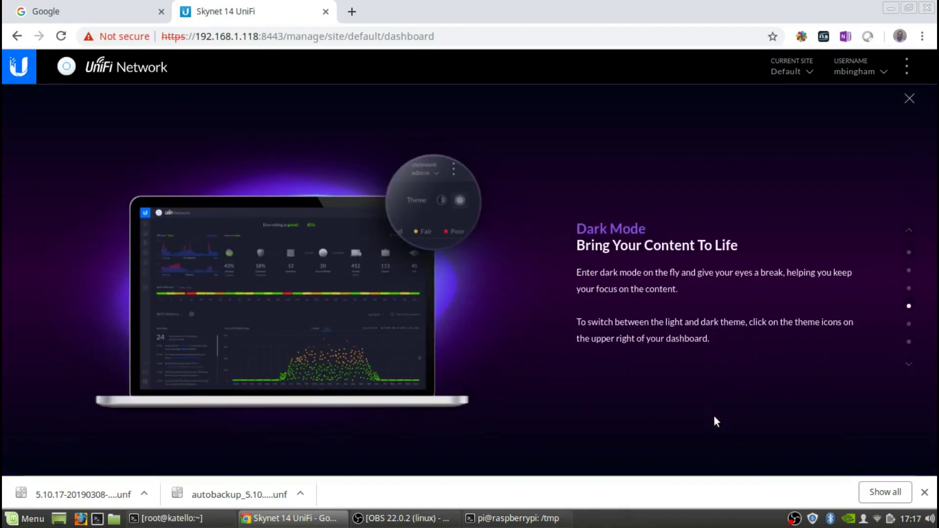
{"action": "scroll", "coordinate": [714, 422], "scroll_direction": "down", "scroll_amount": 1}
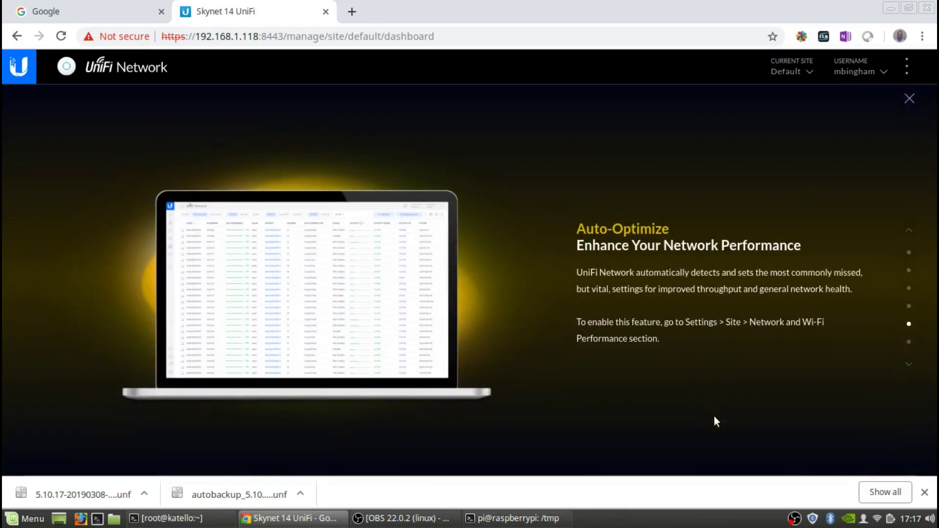
{"action": "scroll", "coordinate": [714, 417], "scroll_direction": "down", "scroll_amount": 1}
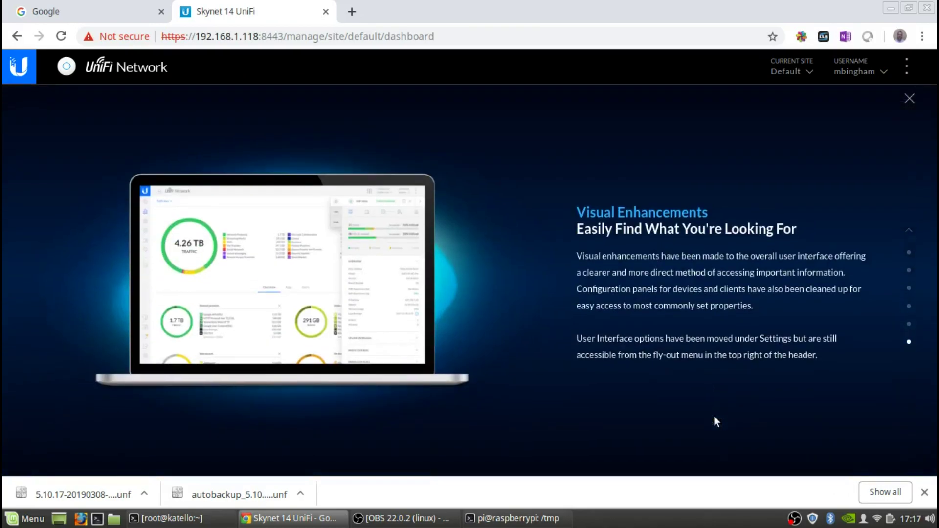
{"action": "scroll", "coordinate": [713, 415], "scroll_direction": "down", "scroll_amount": 1}
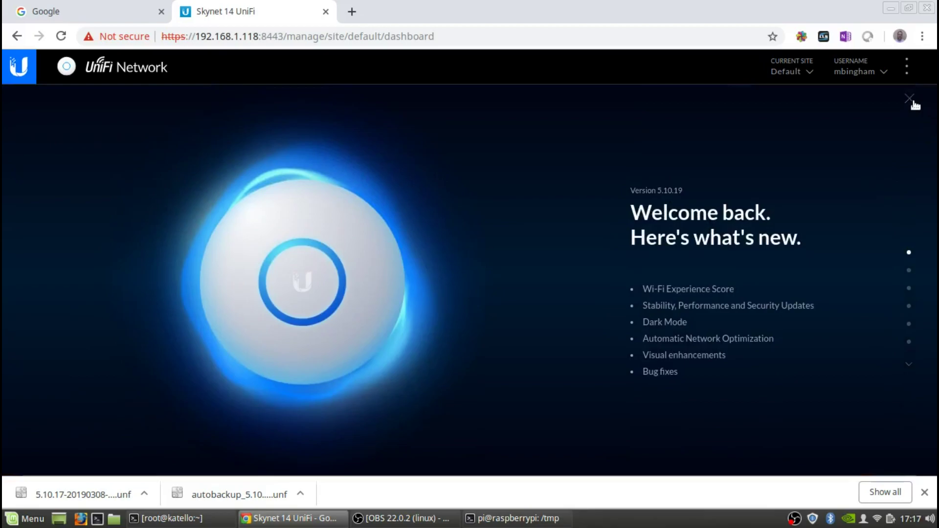
- Dismiss the what's-new overlay and try the dark theme, ending on light
{"action": "left_click", "coordinate": [912, 102]}
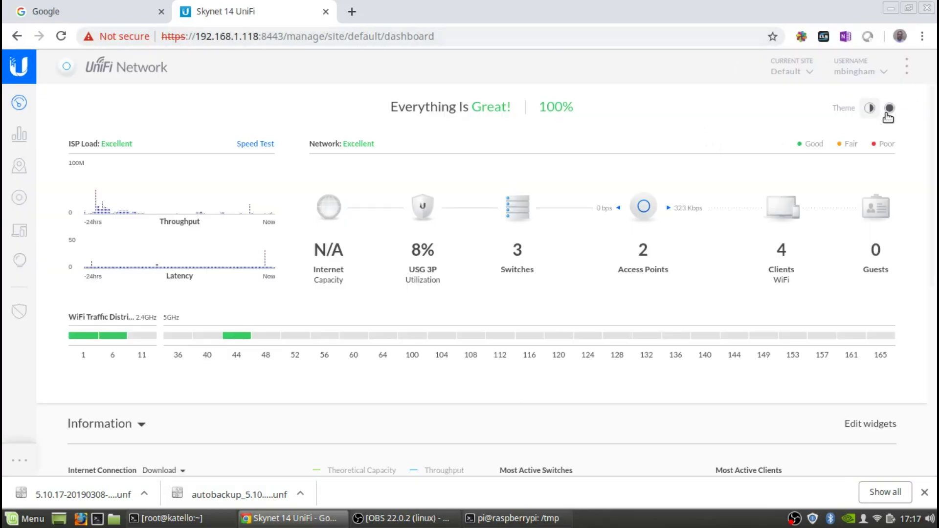
{"action": "left_click", "coordinate": [889, 110]}
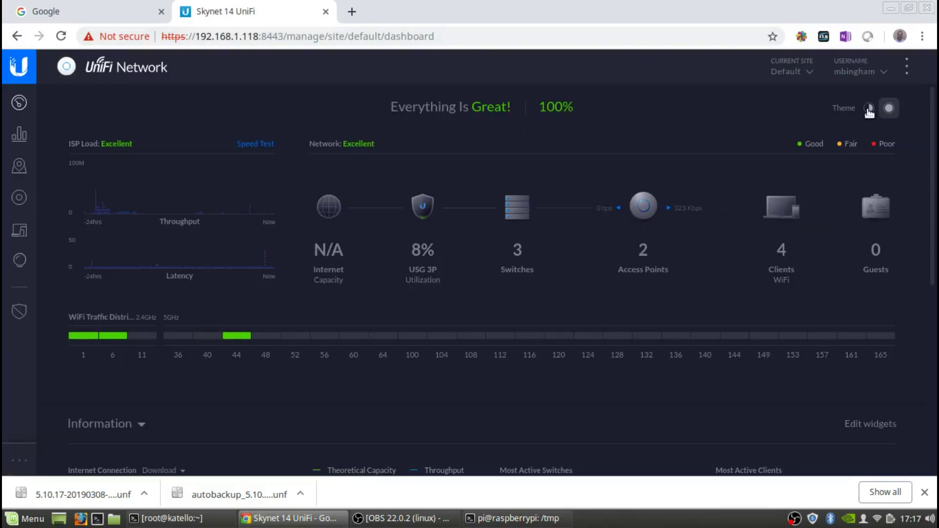
{"action": "left_click", "coordinate": [869, 111]}
{"action": "left_click", "coordinate": [888, 112]}
{"action": "left_click", "coordinate": [869, 110]}
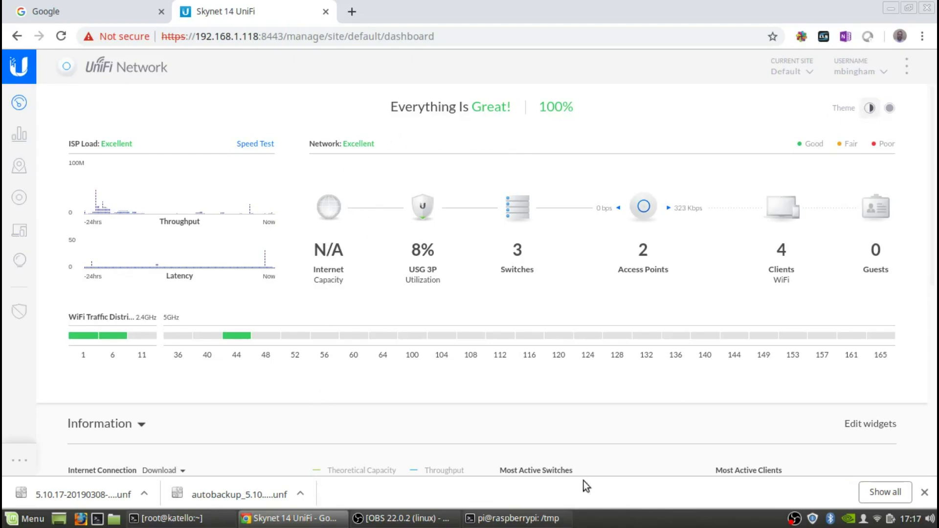
- Check the Devices list shows all six devices connected, then return to the Dashboard
{"action": "left_click", "coordinate": [924, 492]}
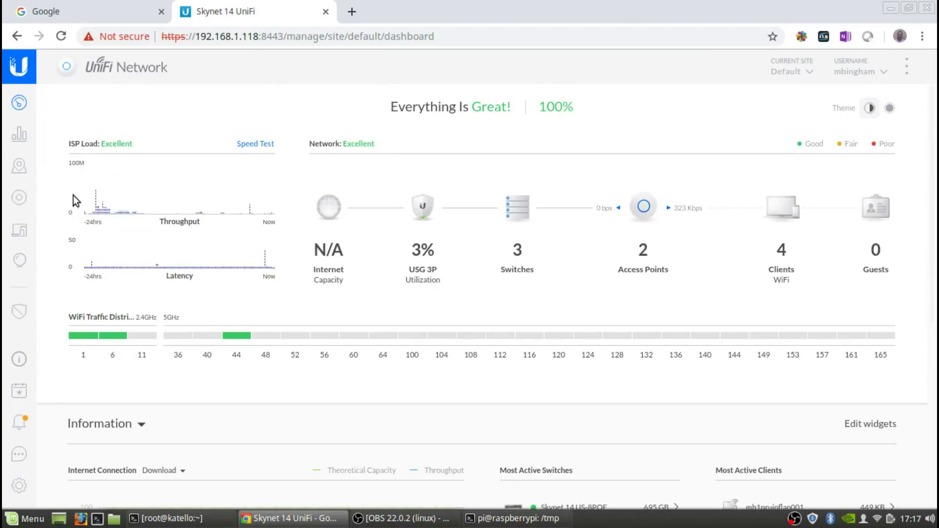
{"action": "left_click", "coordinate": [19, 197]}
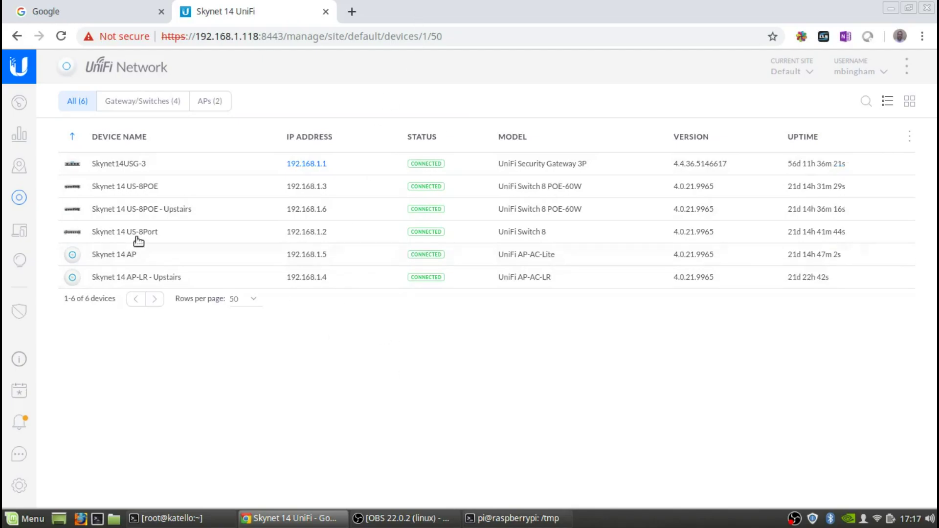
{"action": "left_click", "coordinate": [23, 103]}
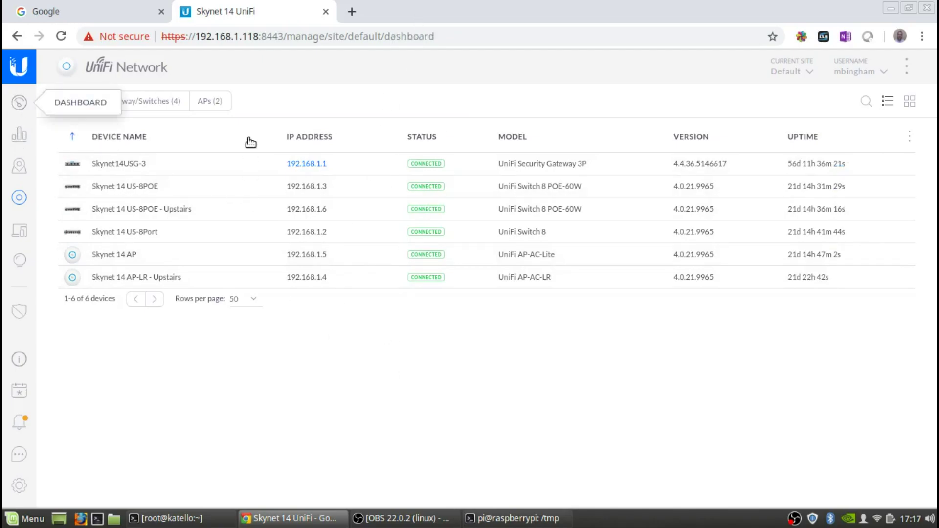